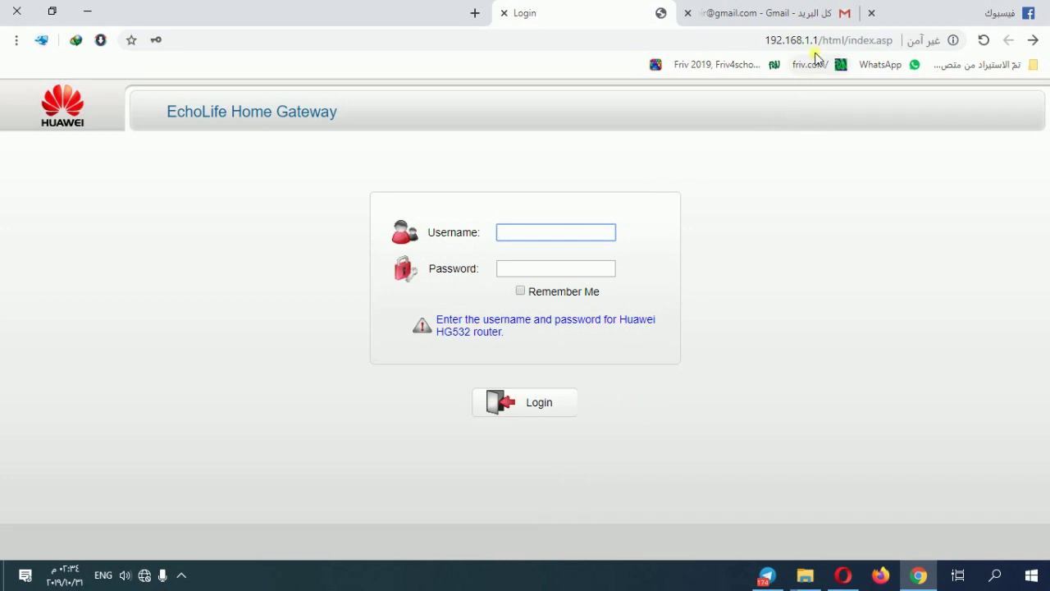
Trim the address bar to 192.168.1.1 and load the router's login page.
left_click_drag(819, 40, 988, 47)
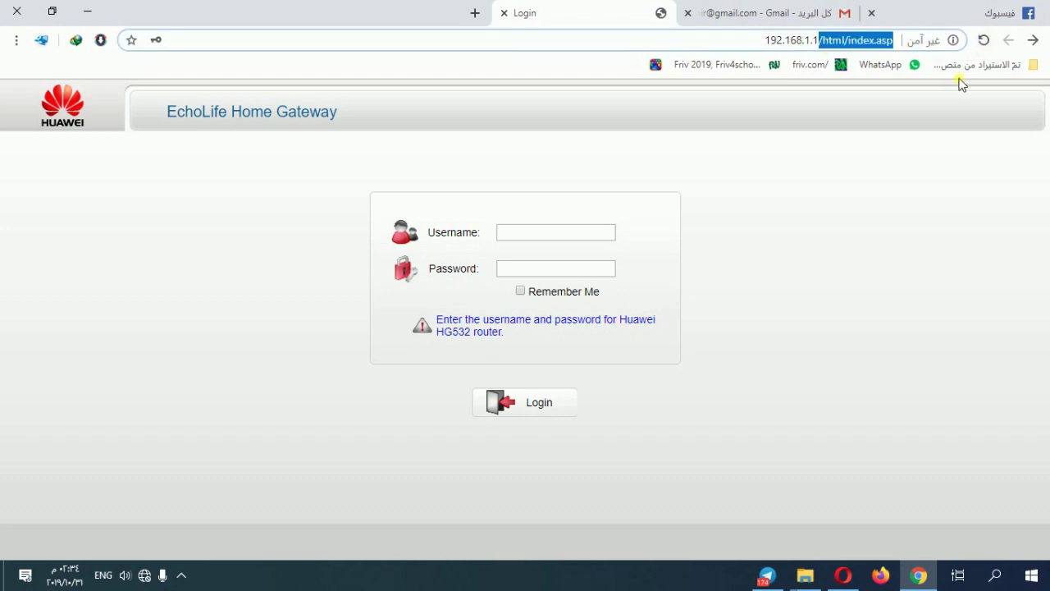
key("BackSpace")
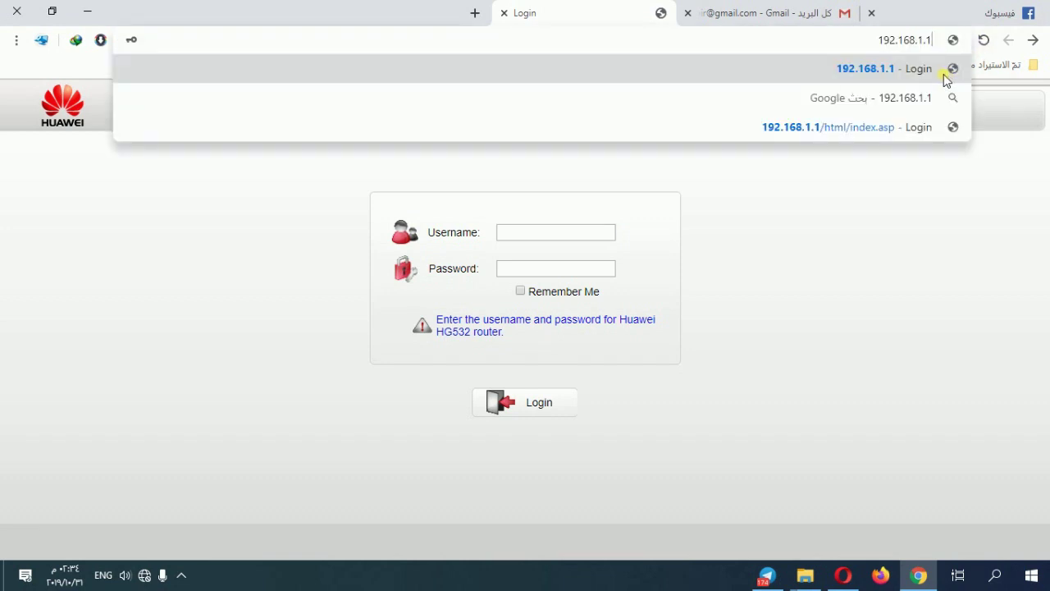
left_click(943, 74)
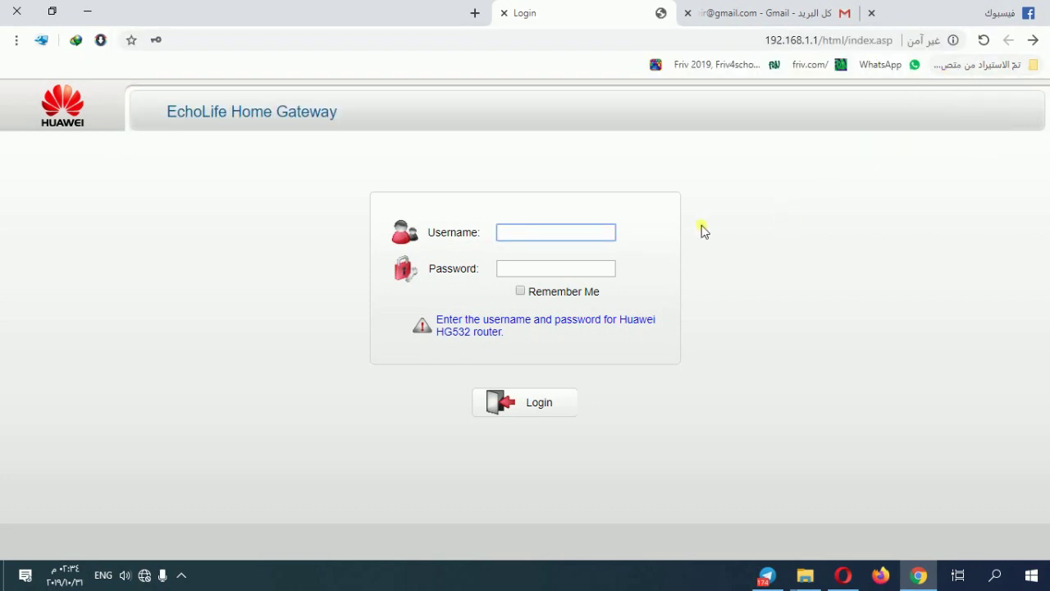
Log in with the admin username and the account password.
left_click(534, 235)
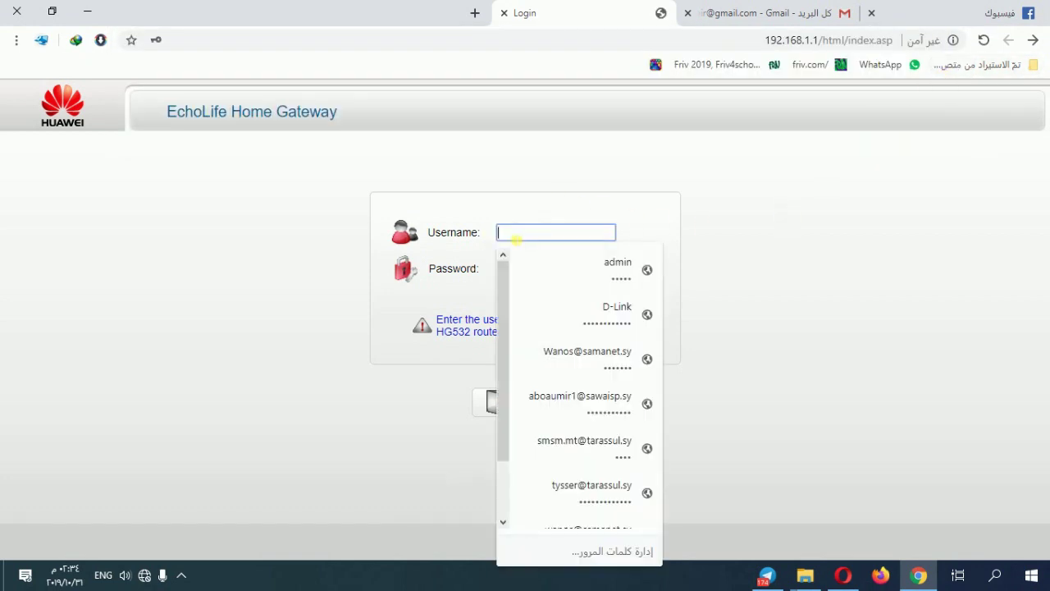
type("ad")
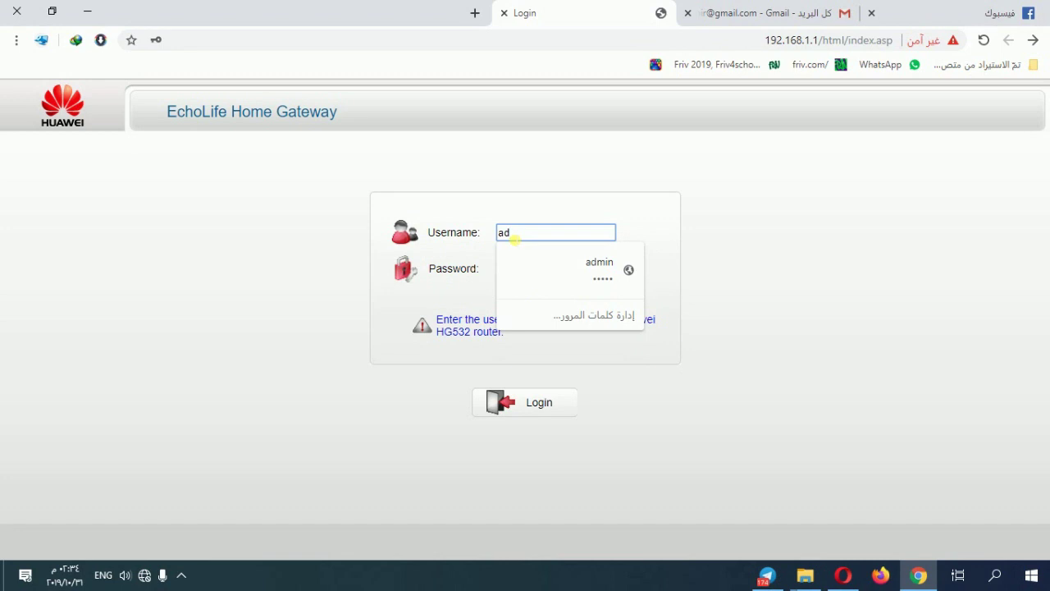
type("min")
key("Tab")
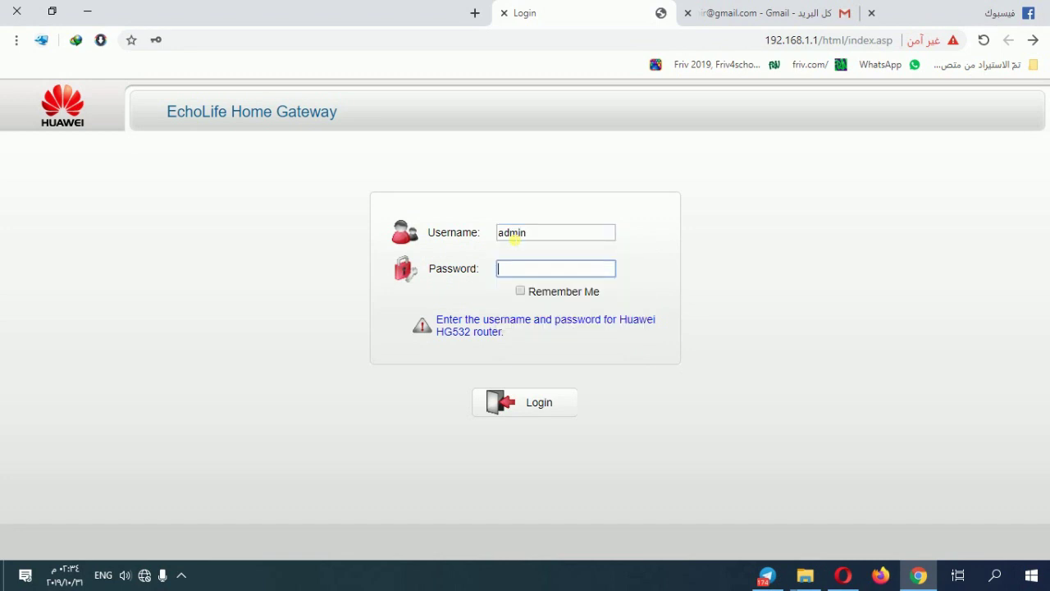
type("admin")
key("Return")
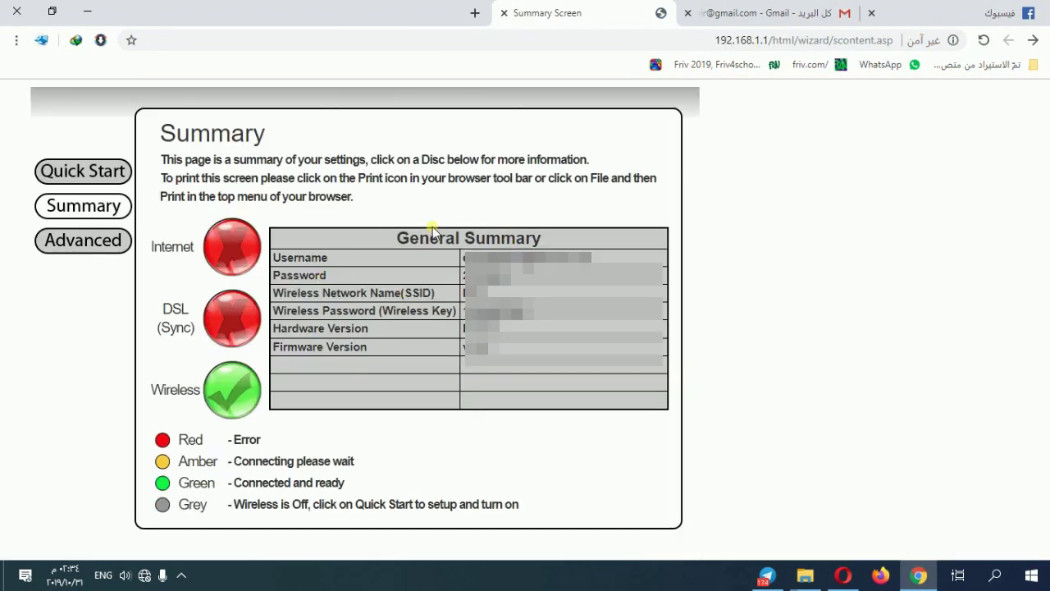
Switch to the Advanced interface, accepting the 'Warning: For Advanced Users' dialog.
left_click(82, 240)
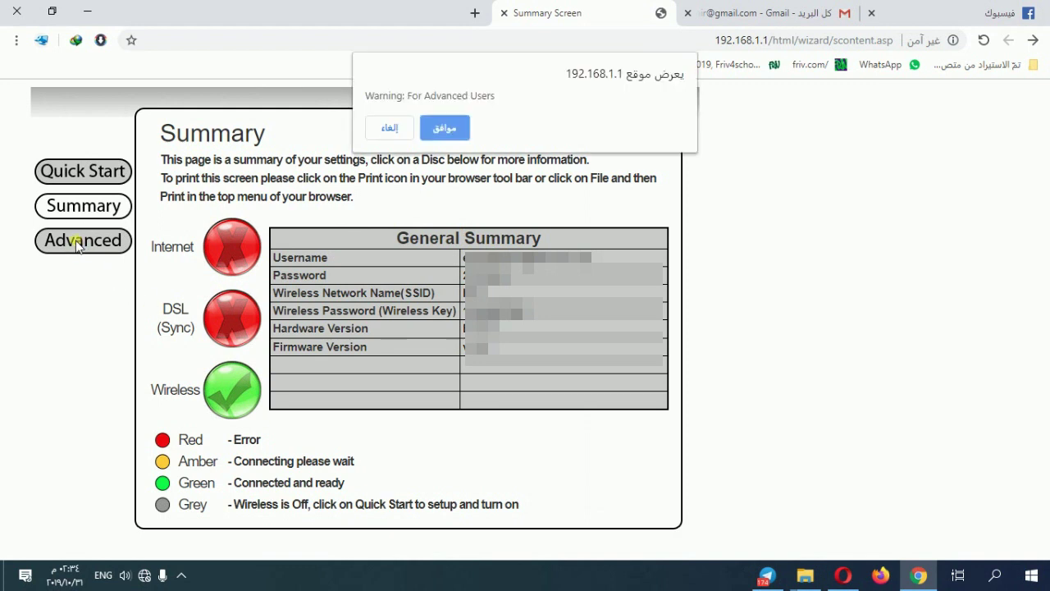
left_click(444, 127)
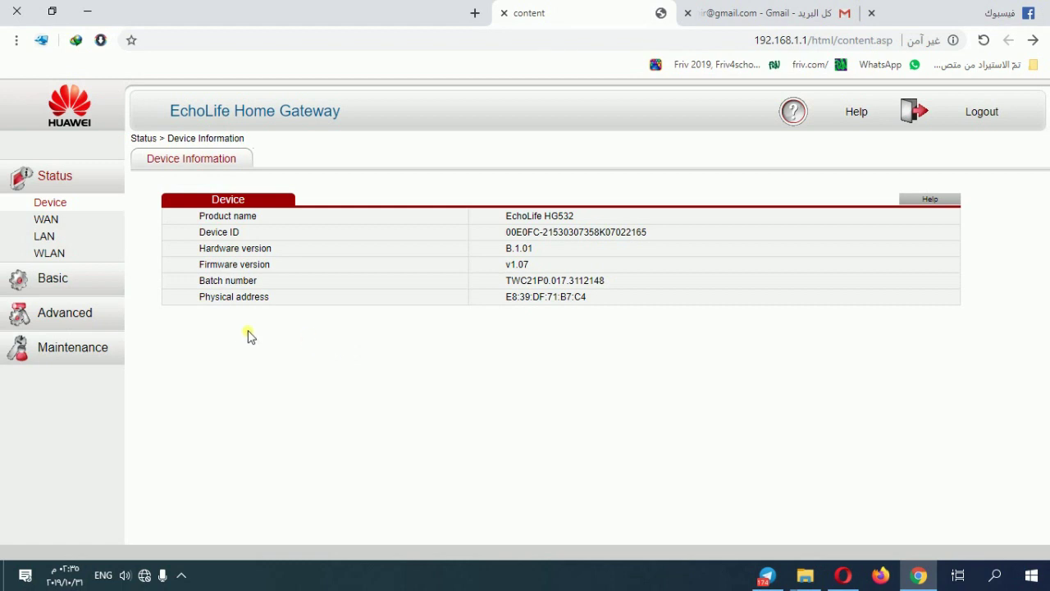
Open Basic > WAN to view the nas_8_35 PPPoE connection.
left_click(41, 281)
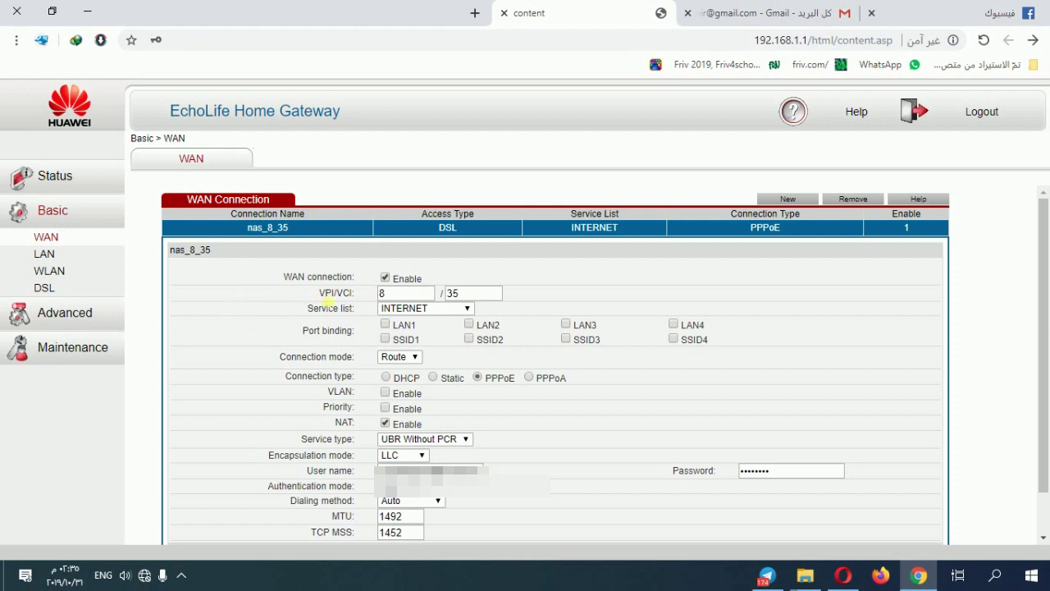
Review the WAN VPI/VCI values 8/35 and the PPPoE connection type.
left_click_drag(395, 297, 361, 301)
key("Tab")
scroll(571, 283, "down", 1)
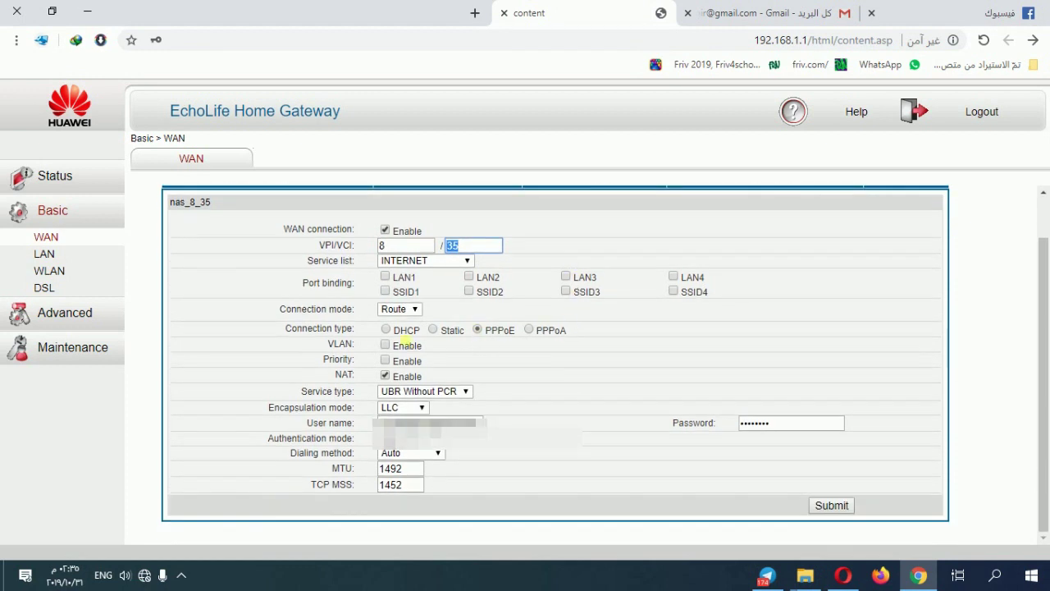
left_click(502, 338)
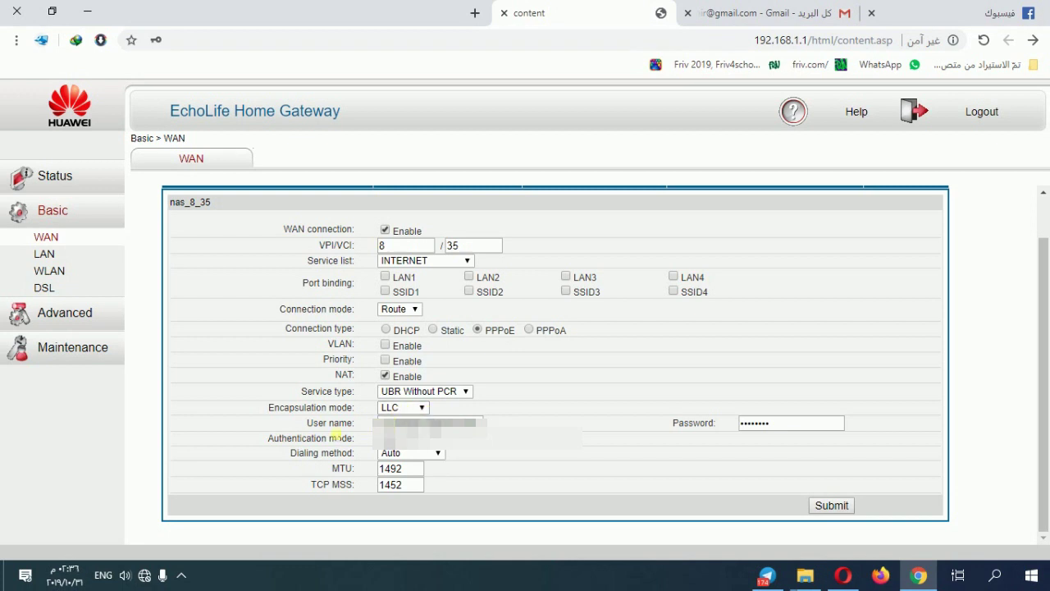
Check the WAN user name, password, TCP MSS 1452 and MTU 1492, then view Basic > WLAN.
double_click(402, 423)
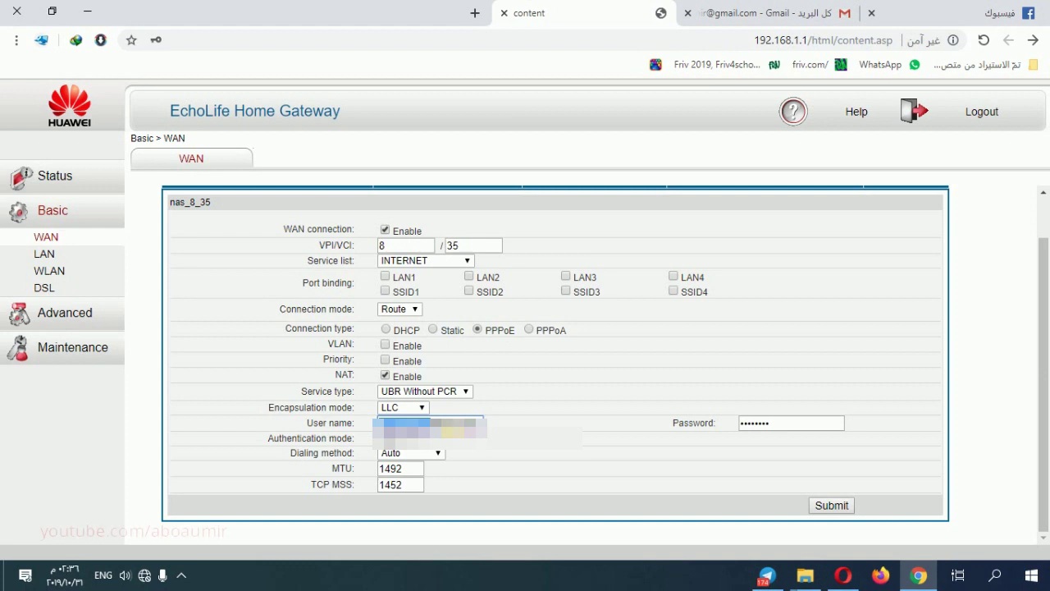
left_click_drag(775, 426, 727, 432)
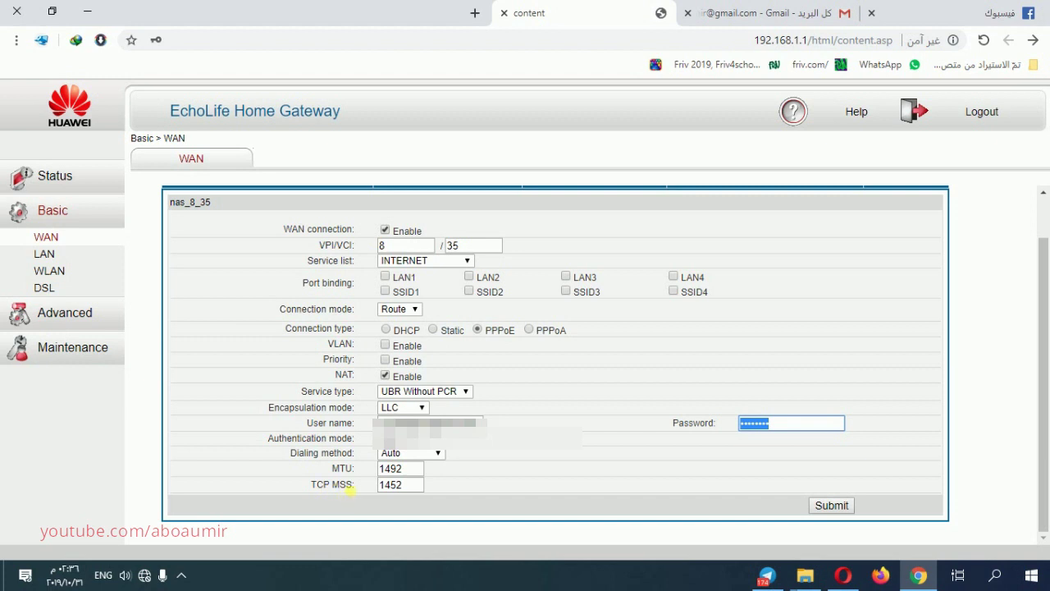
left_click(402, 486)
double_click(402, 486)
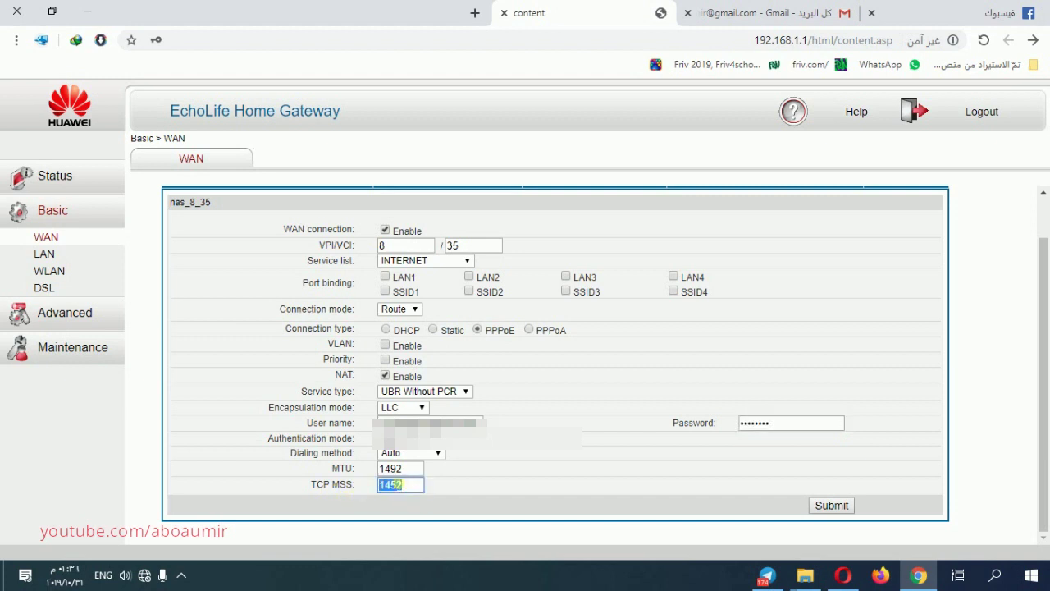
key("shift+Tab")
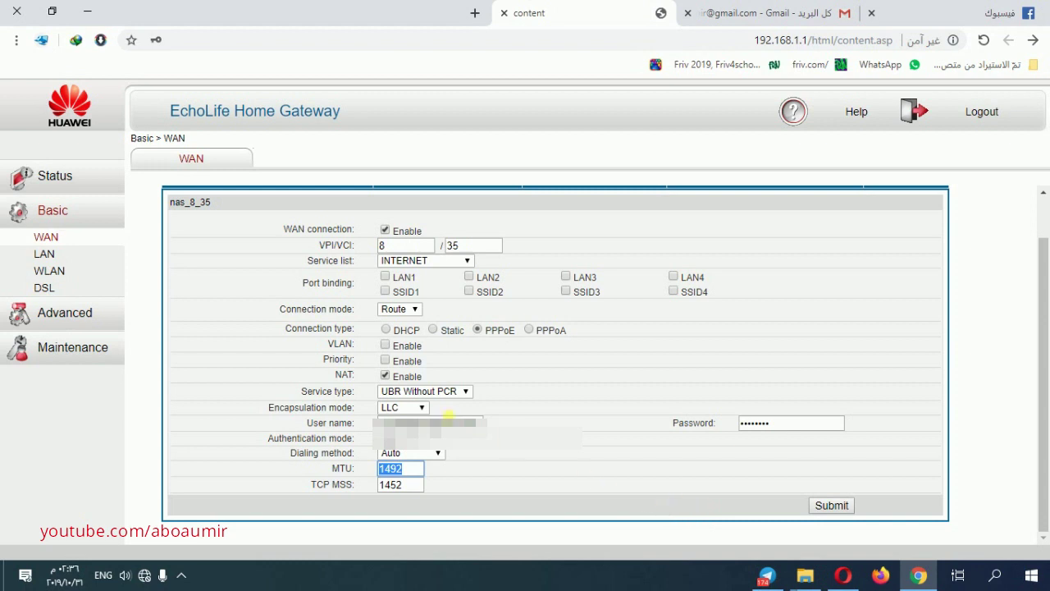
left_click(45, 274)
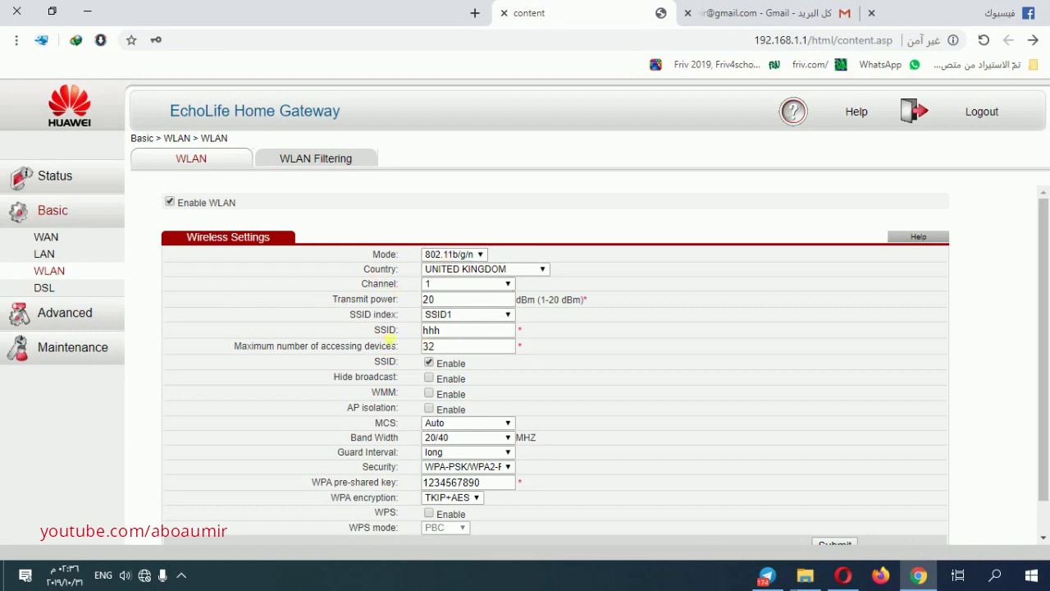
left_click_drag(454, 339, 408, 339)
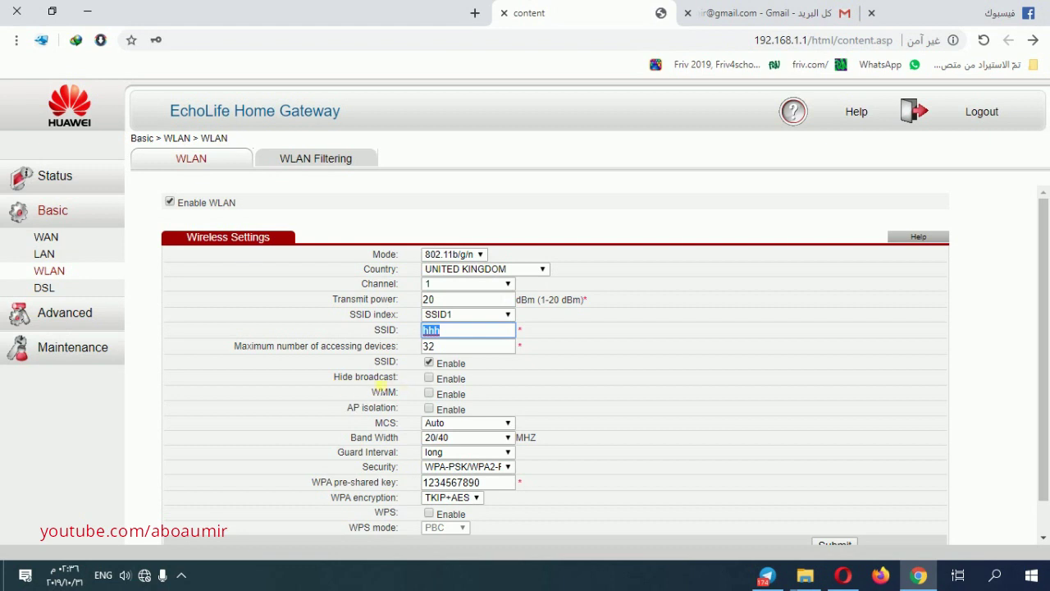
left_click(354, 383)
triple_click(354, 380)
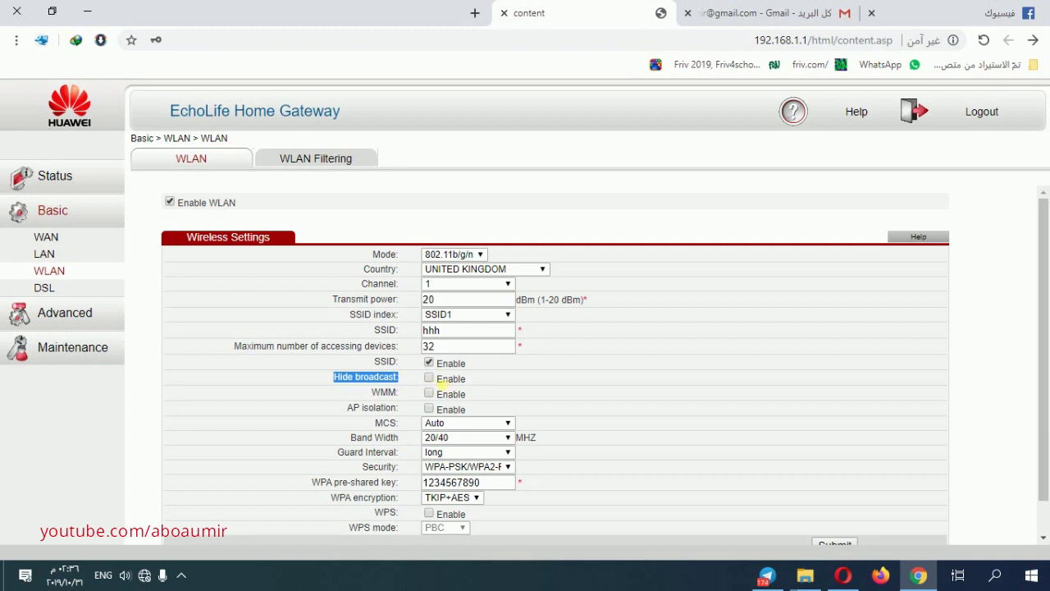
triple_click(358, 439)
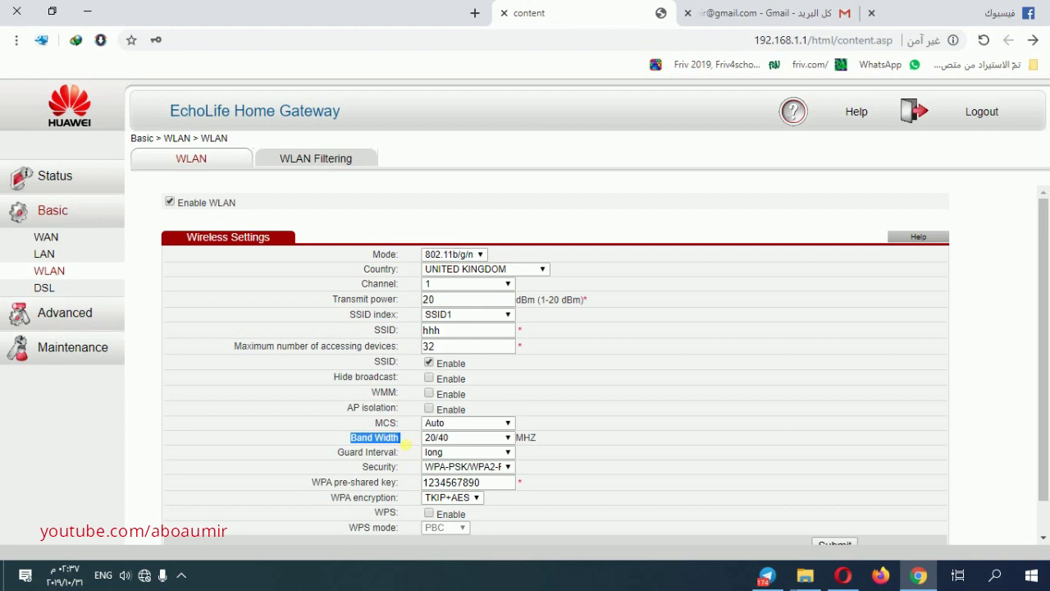
left_click(462, 440)
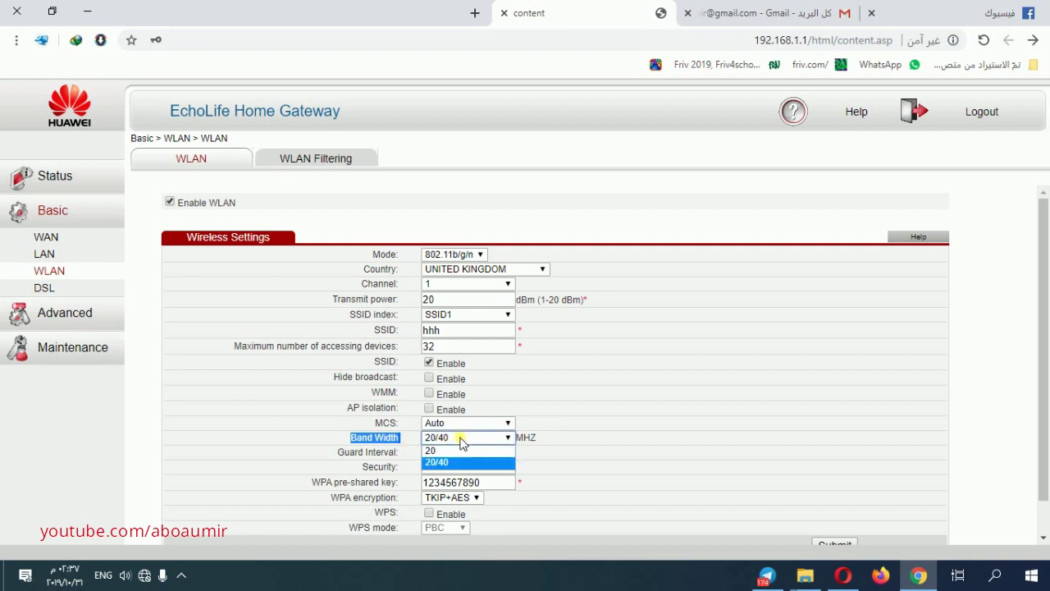
left_click(461, 443)
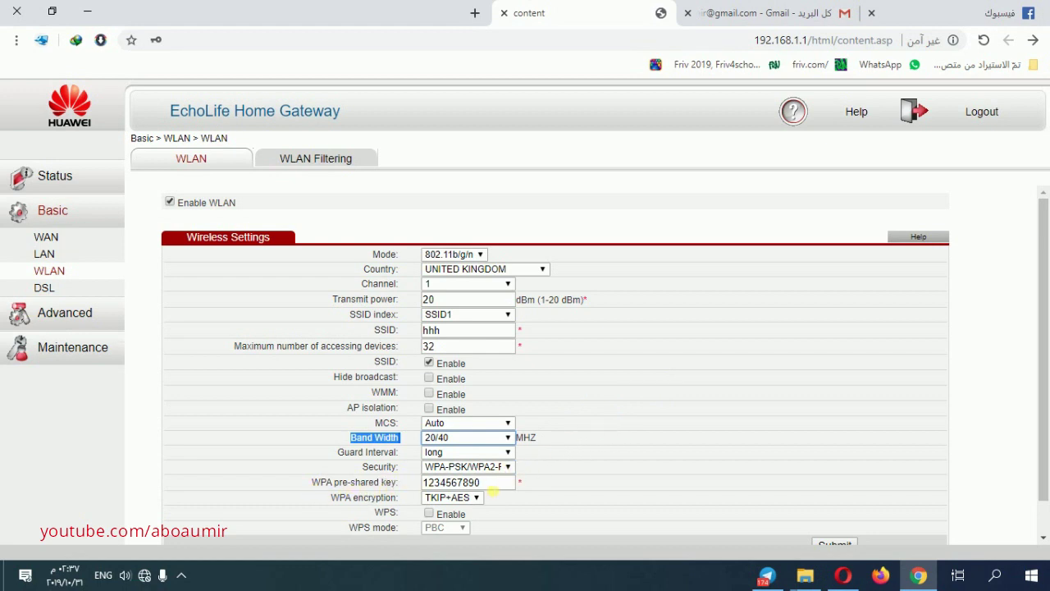
double_click(495, 487)
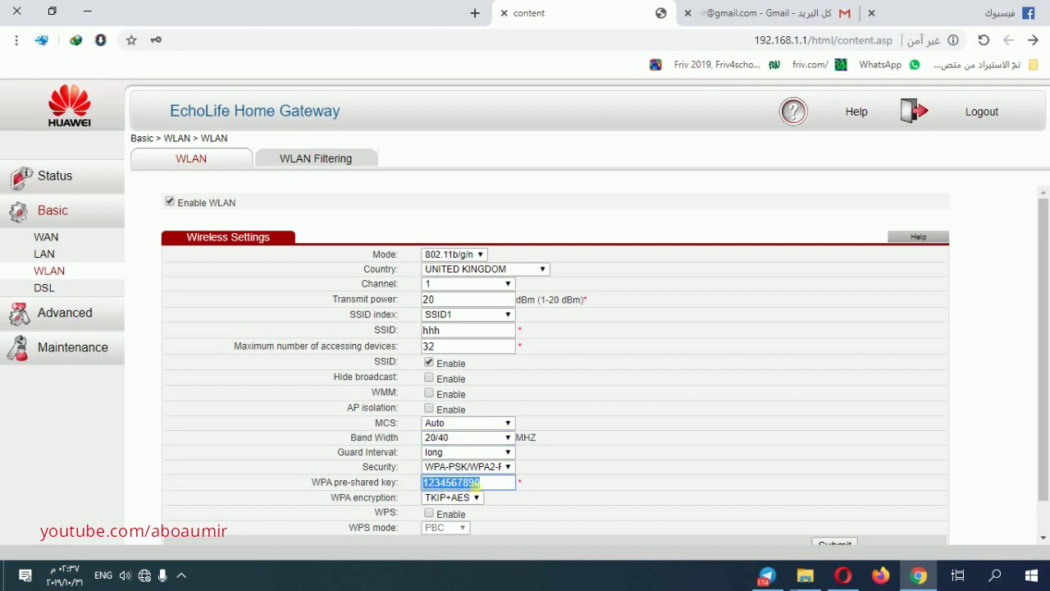
left_click(475, 498)
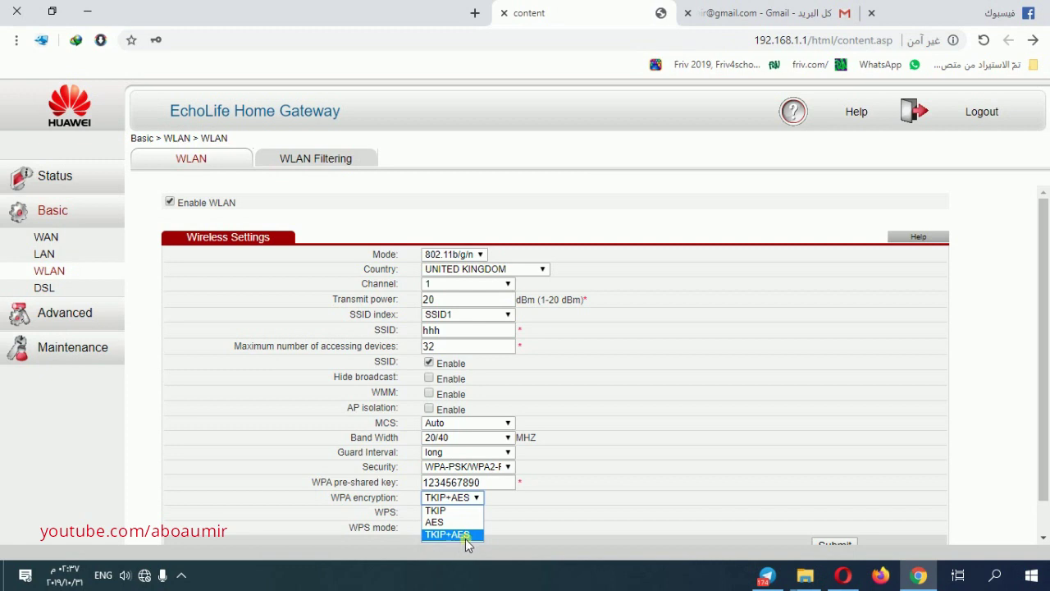
left_click(462, 534)
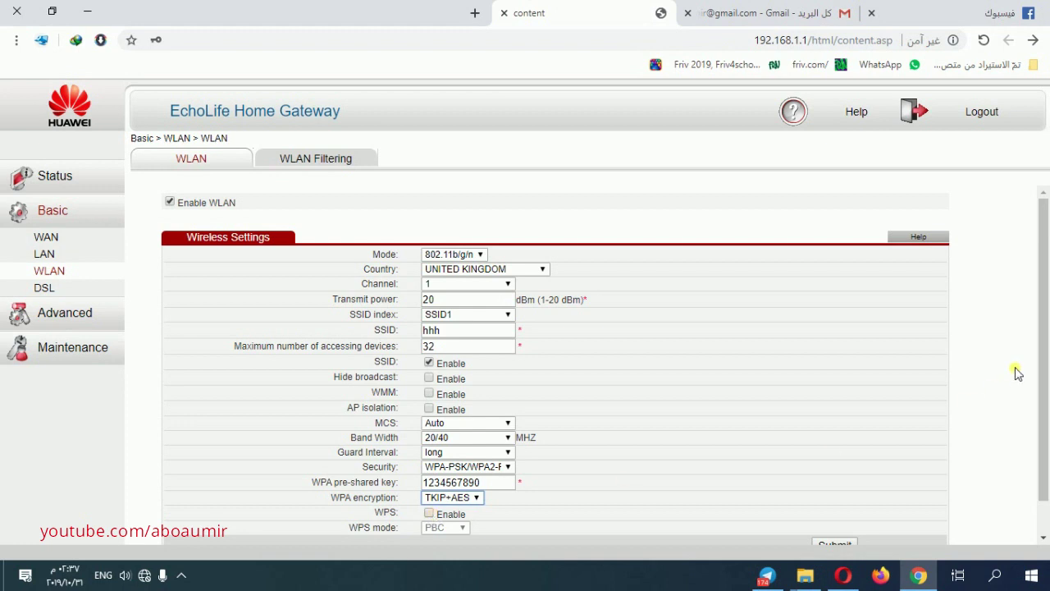
scroll(1038, 352, "down", 2)
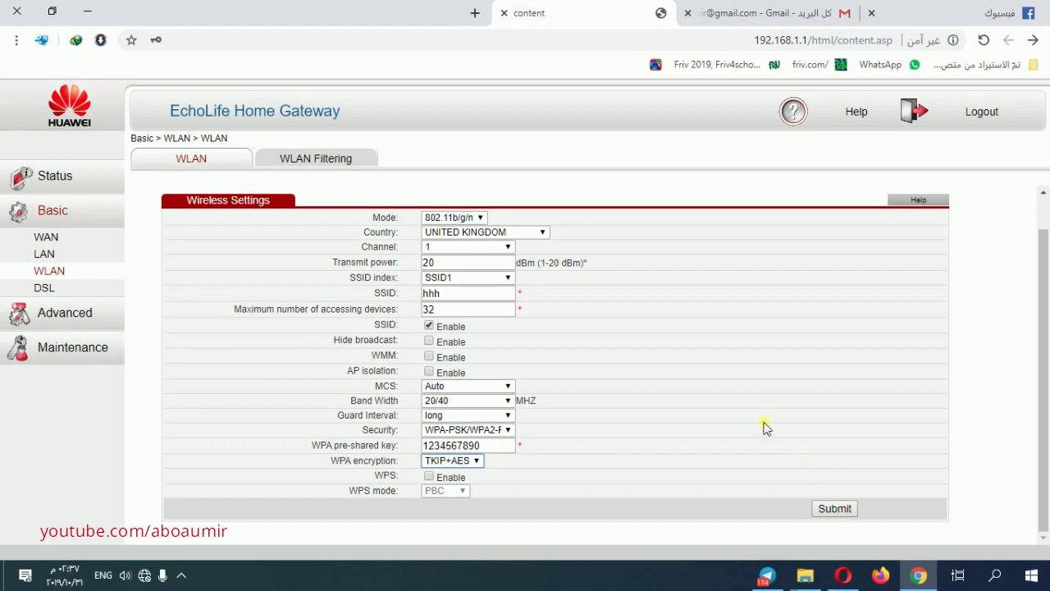
Review LAN host 192.168.1.1 and the DHCP pool 192.168.1.2–192.168.1.254 on Basic > LAN.
left_click(48, 258)
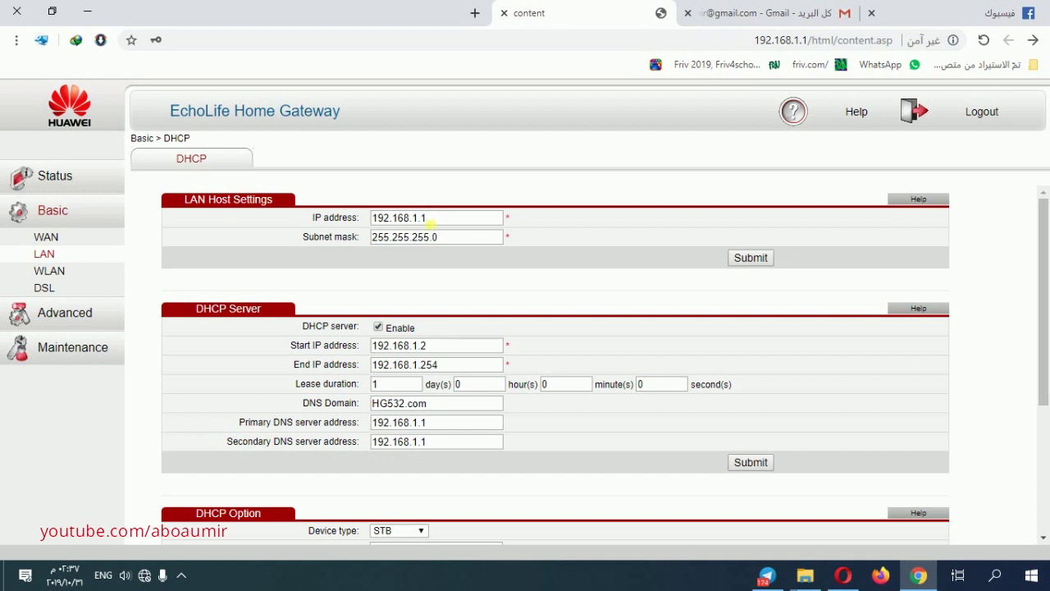
double_click(425, 219)
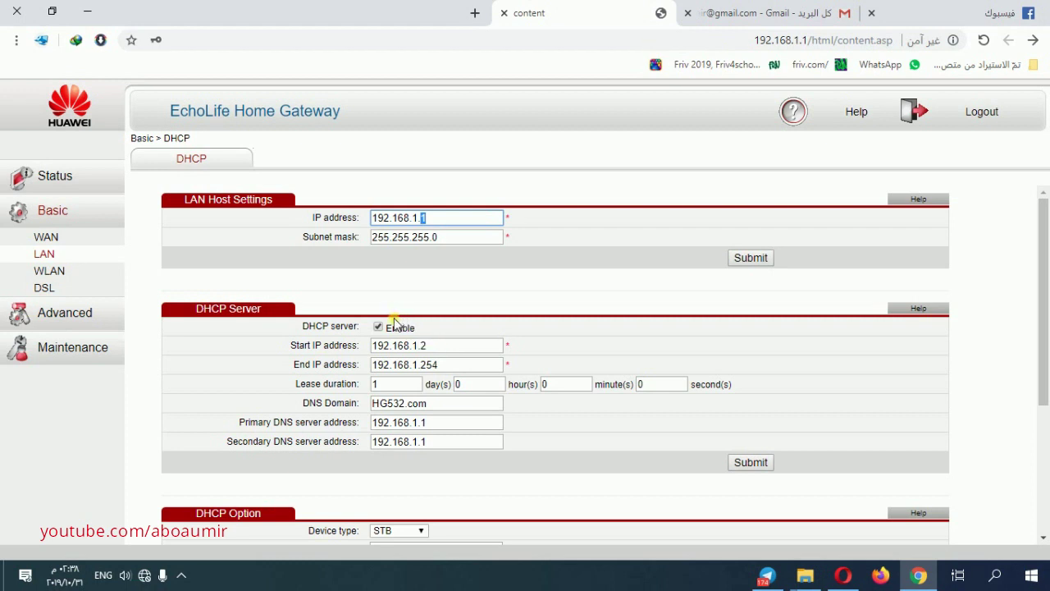
scroll(439, 344, "down", 3)
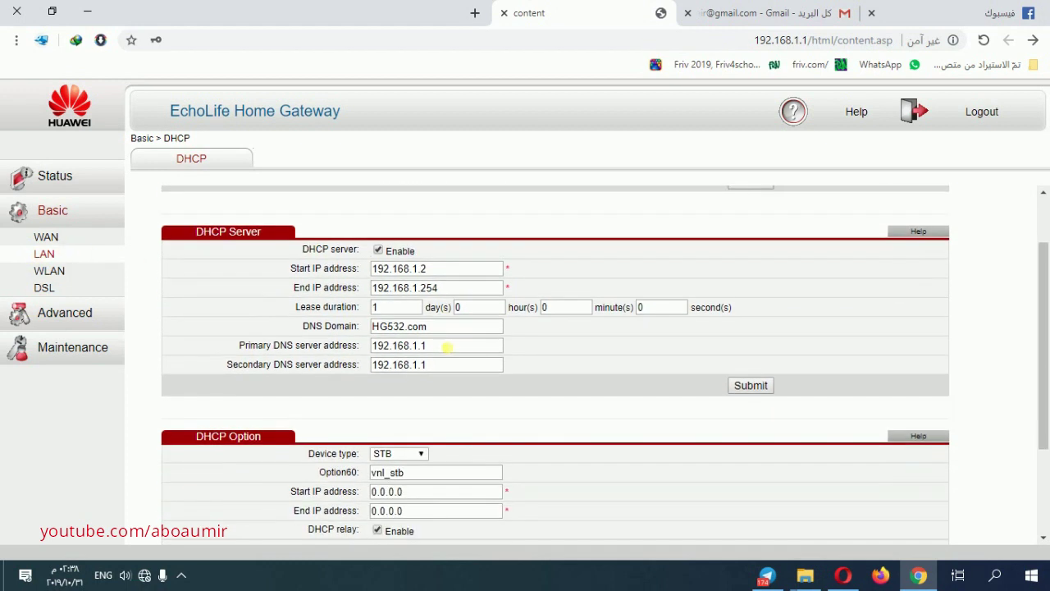
scroll(447, 349, "up", 3)
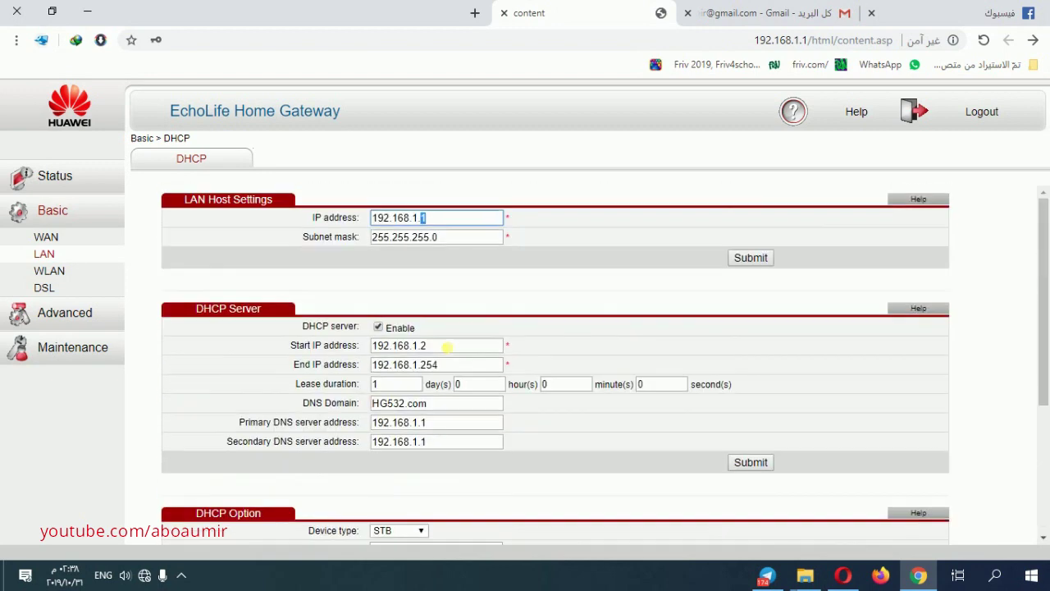
View the Basic > DSL modulation settings, then the Maintenance Account password page.
left_click(43, 291)
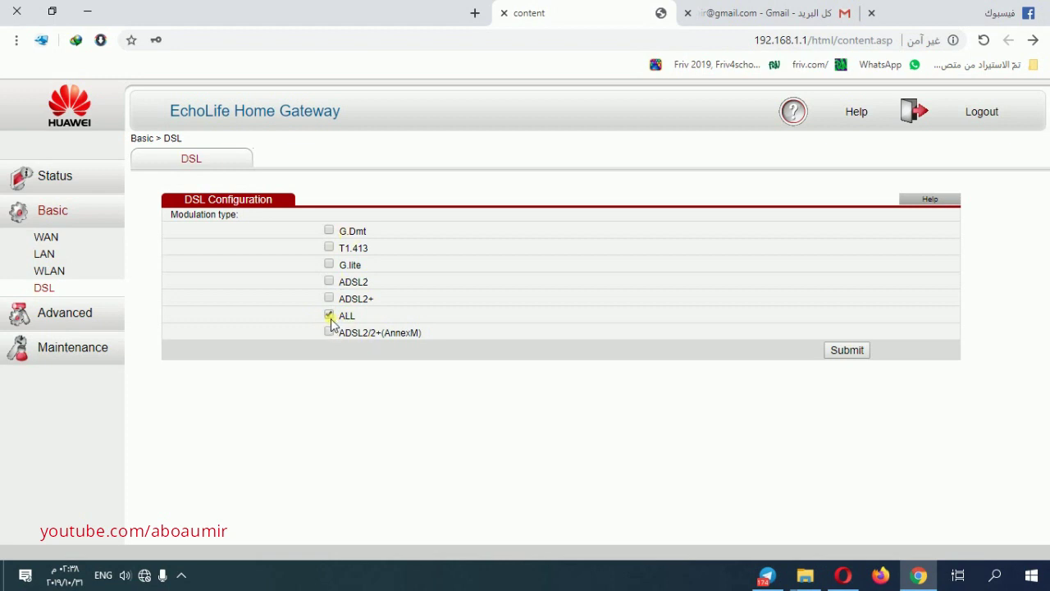
left_click(55, 348)
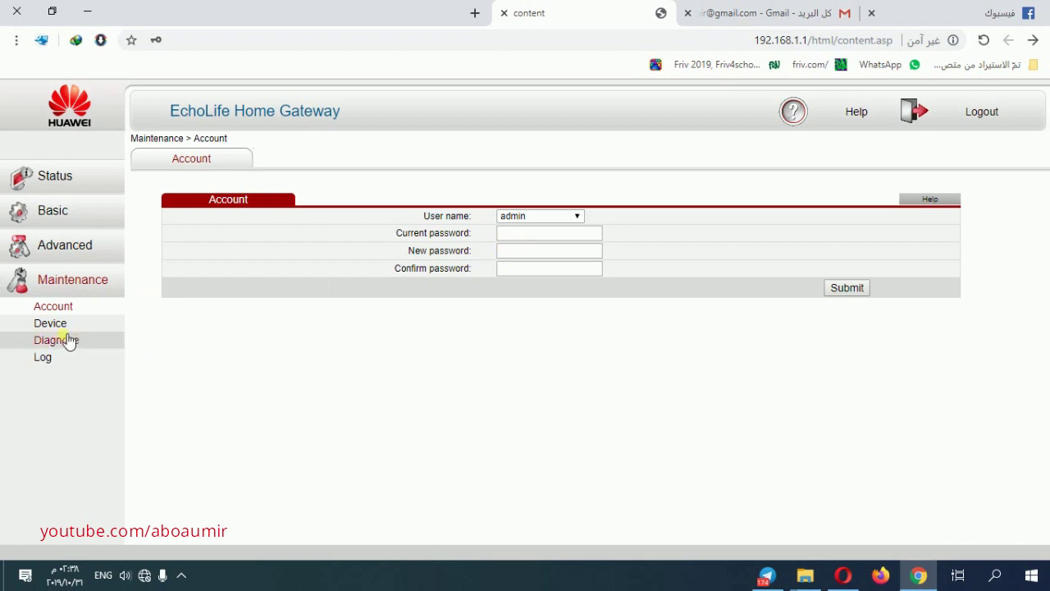
Browse Maintenance Device, Firmware Upgrade, Diagnose and Log pages, ending on Status Device Information.
left_click(60, 327)
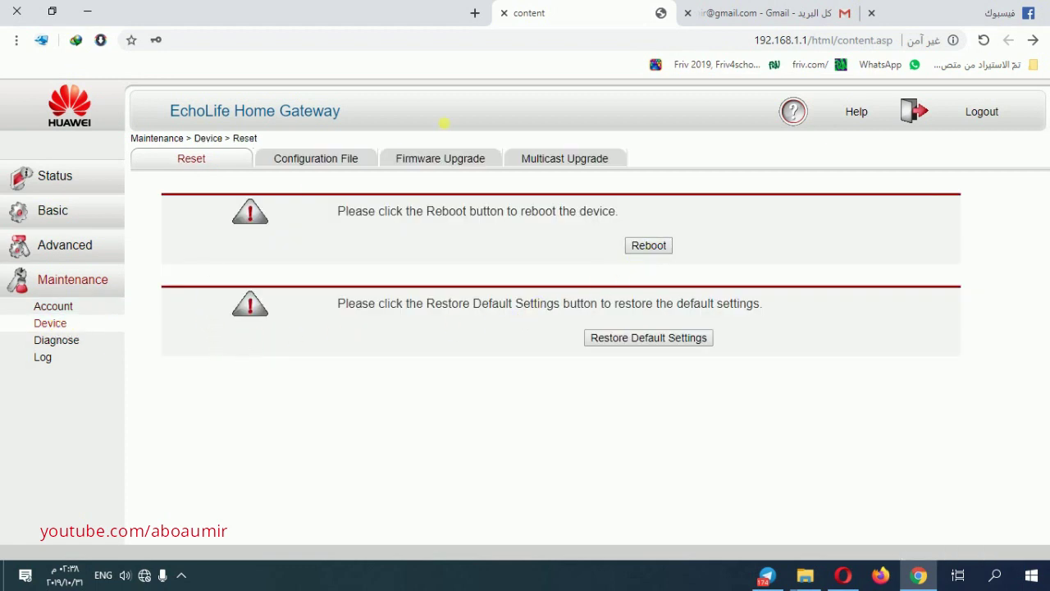
left_click(433, 163)
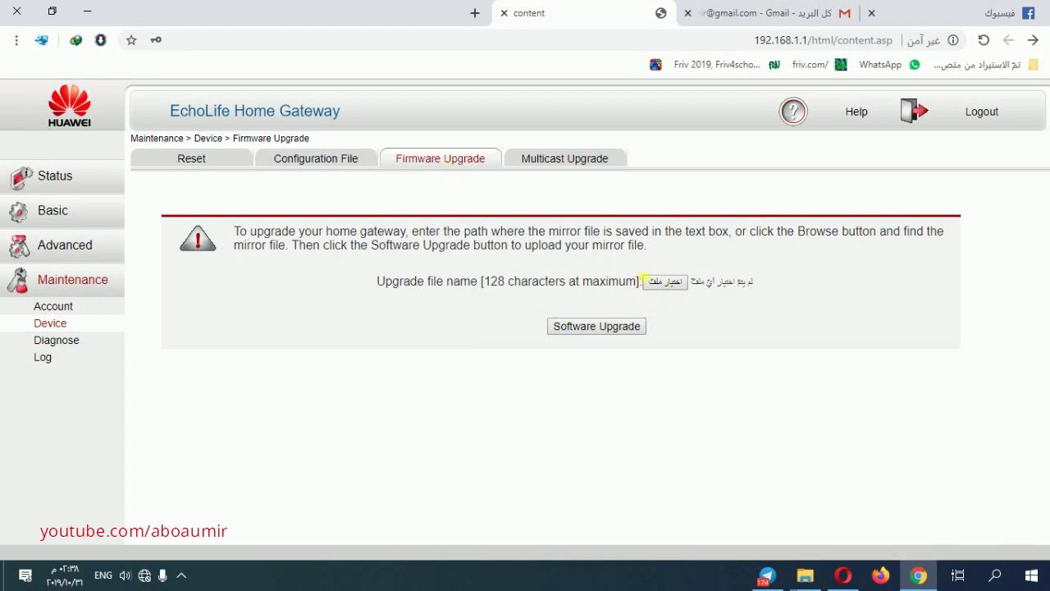
left_click(56, 341)
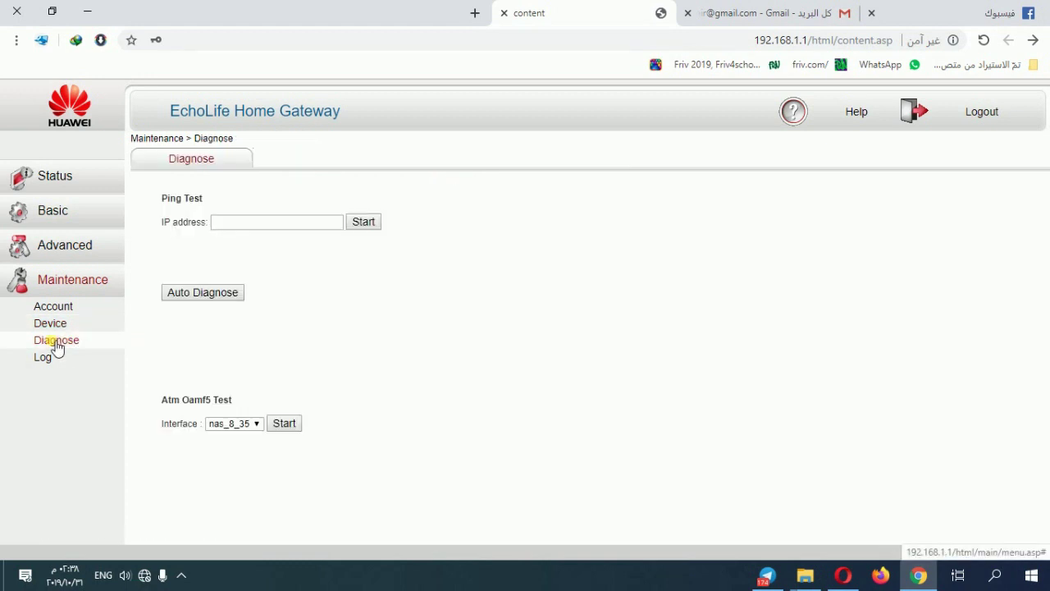
left_click(47, 361)
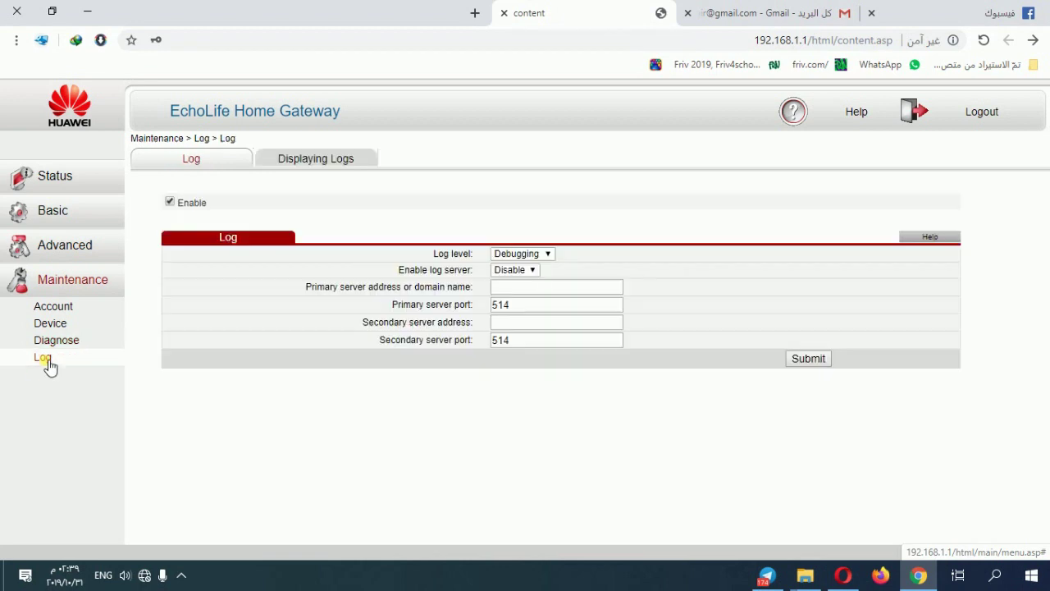
left_click(317, 160)
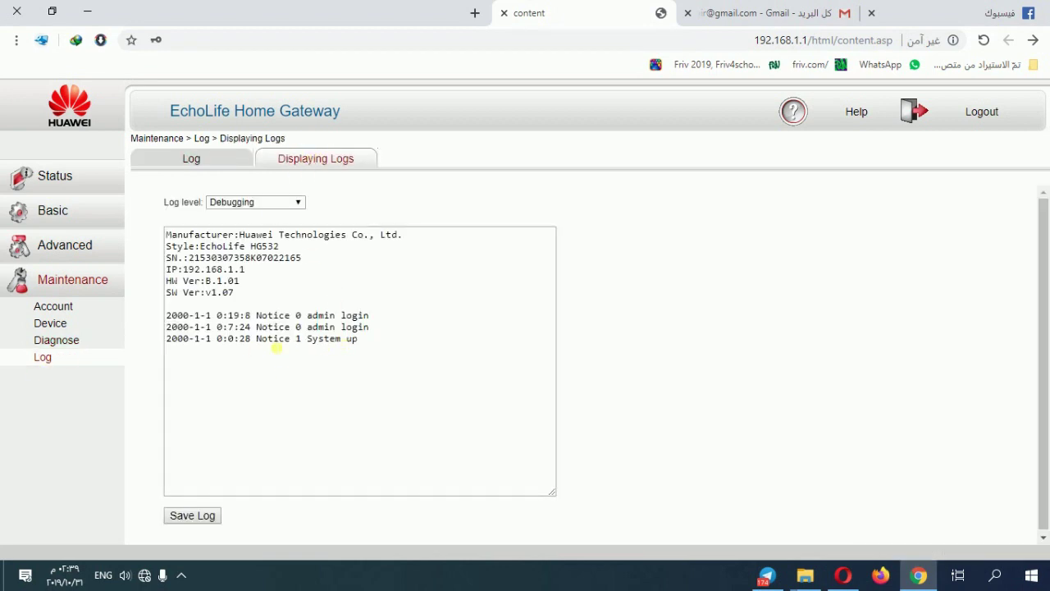
left_click(58, 179)
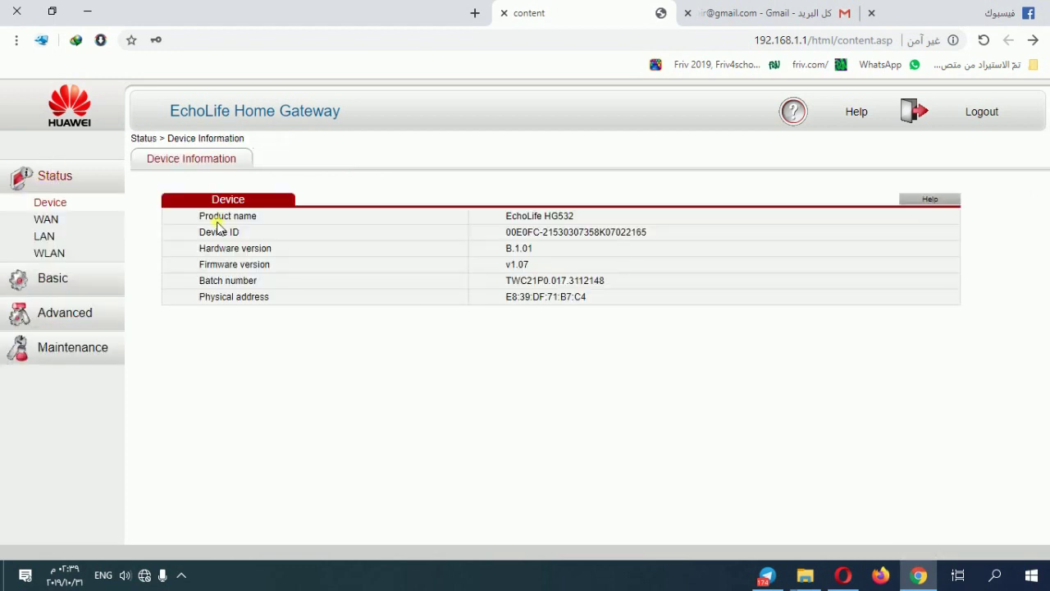